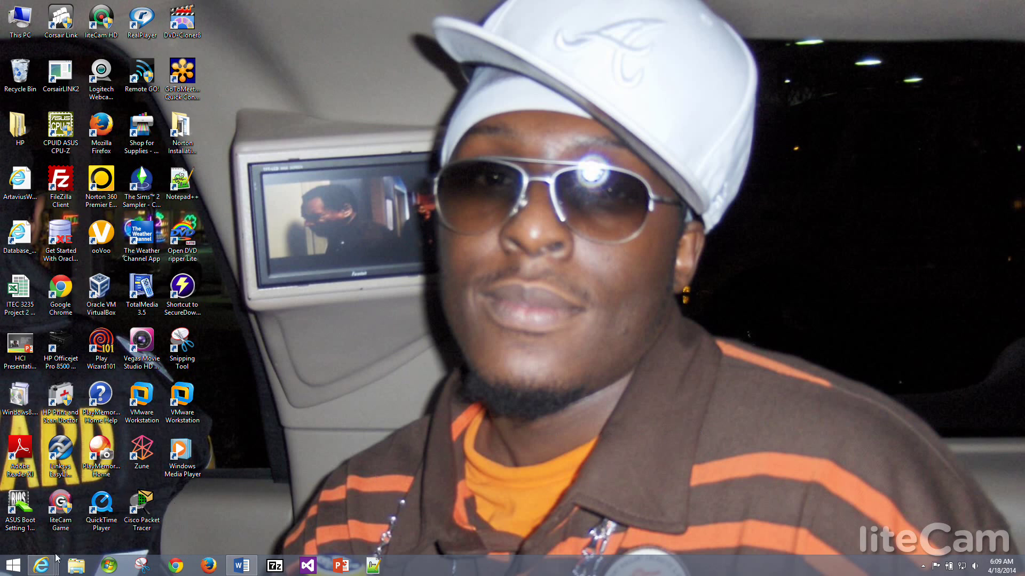
- Bring the Outlook.com window forward and load bing.com in a new tab
mouse_move(41, 566)
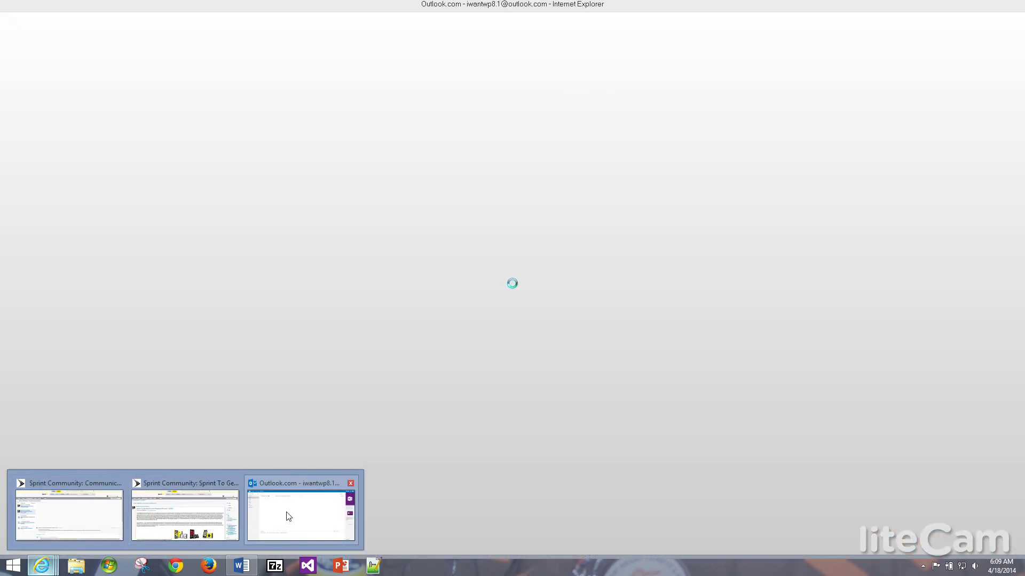
left_click(288, 513)
left_click(551, 23)
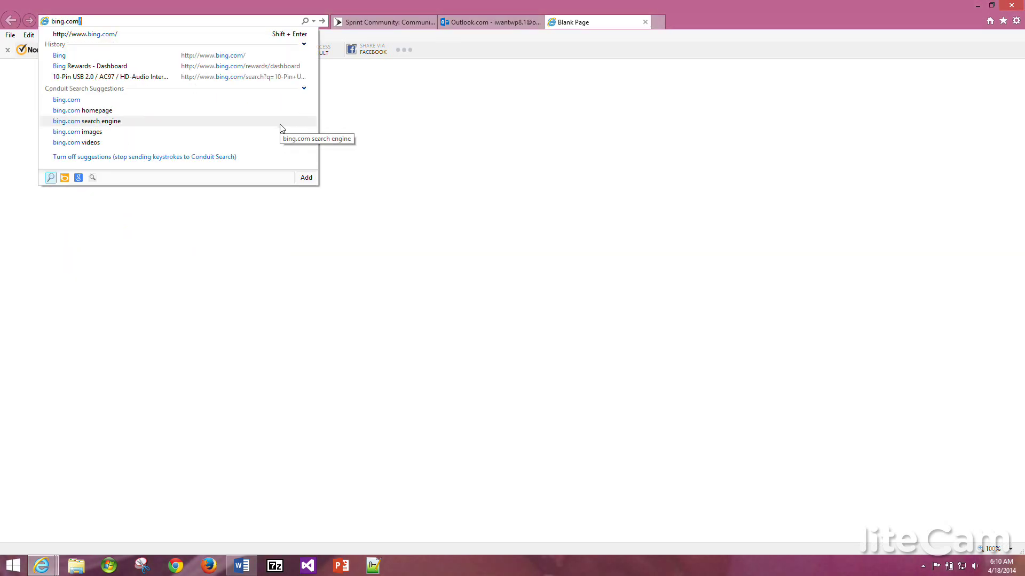
key("Return")
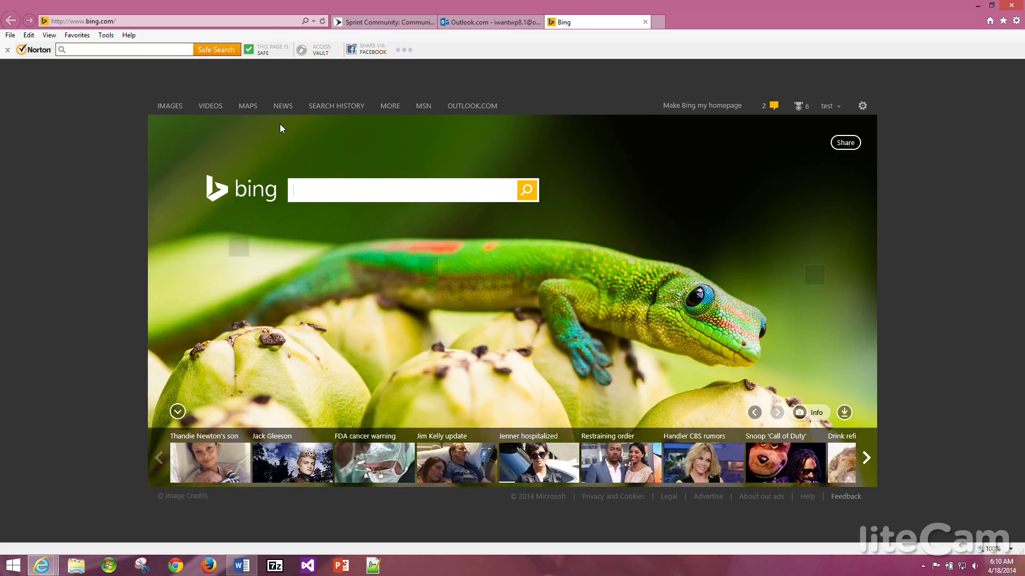
- Search Bing for 'windows phone 8.1 developer preview download' using the suggested queries
type("window pho")
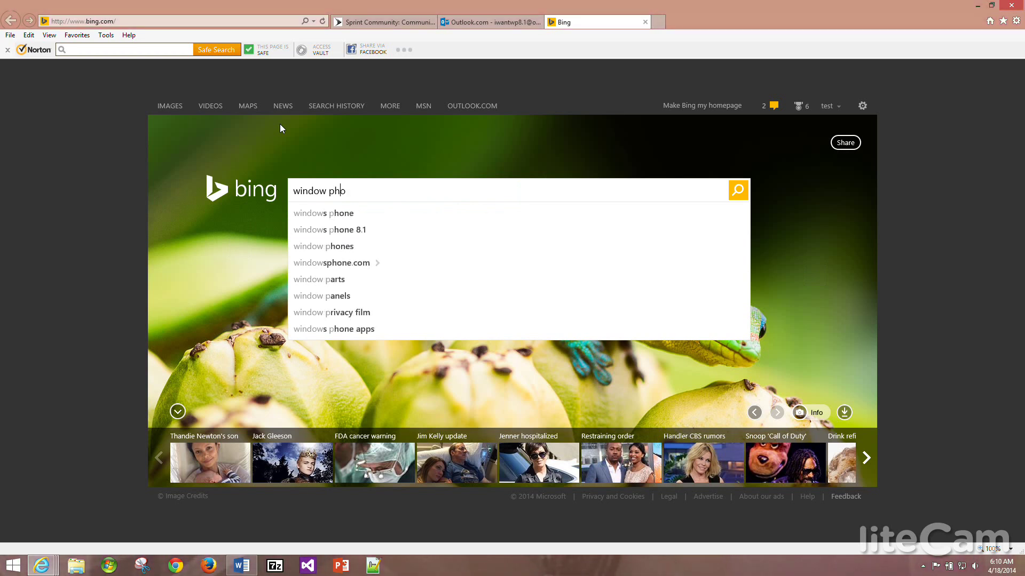
type("ne 8.1 de")
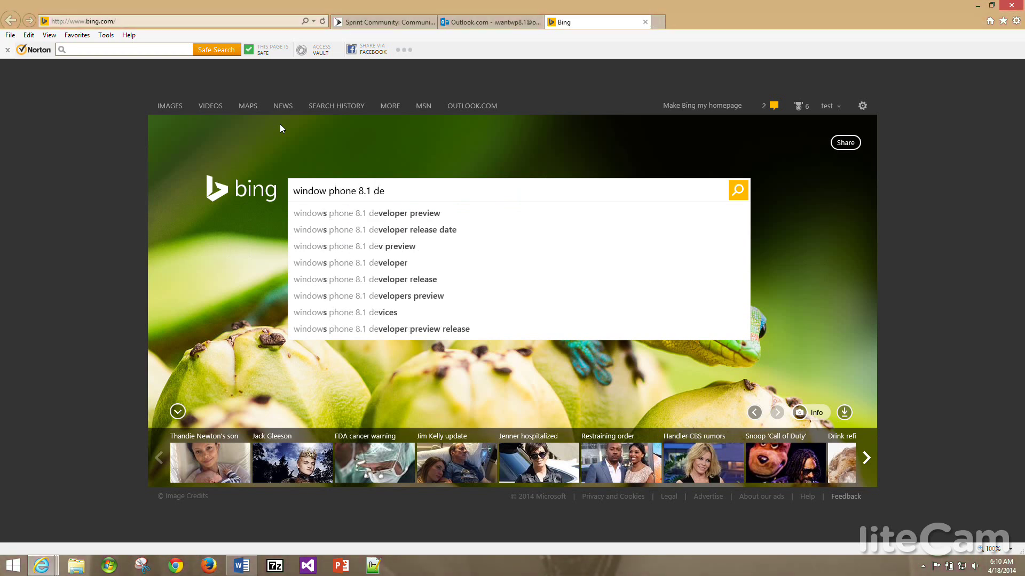
key("Down")
key("Down")
key("Up")
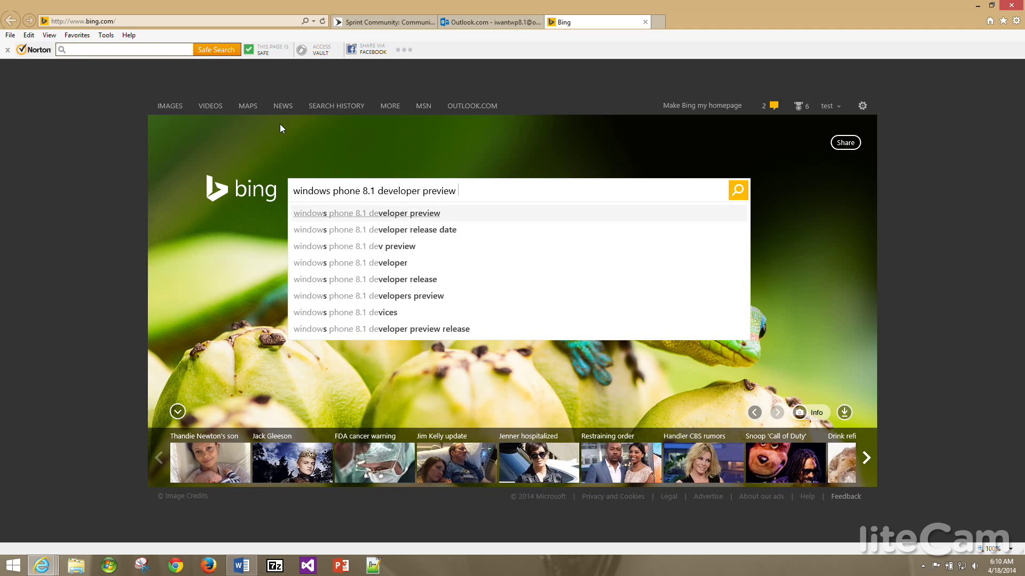
type("d")
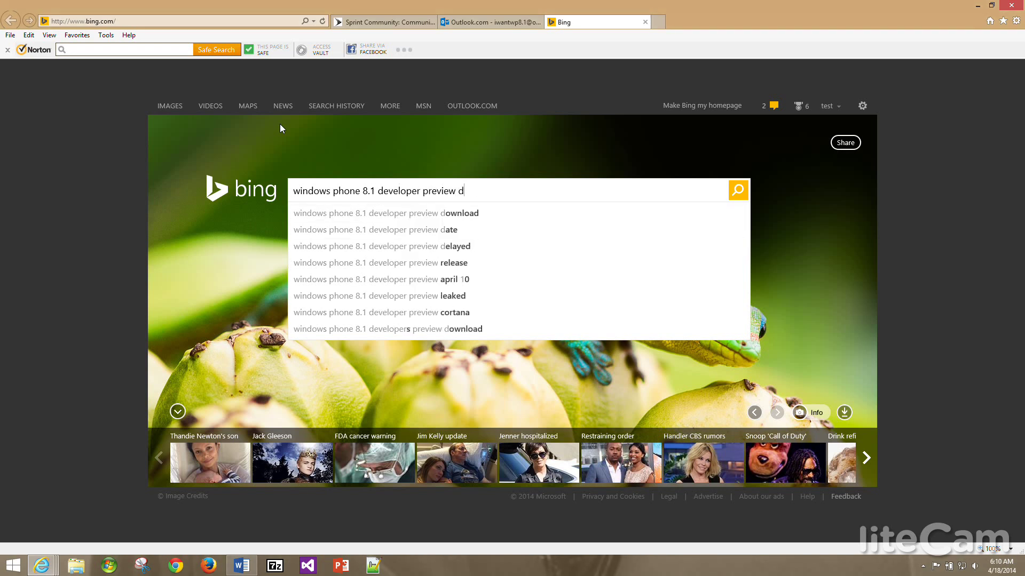
key("Down")
key("Return")
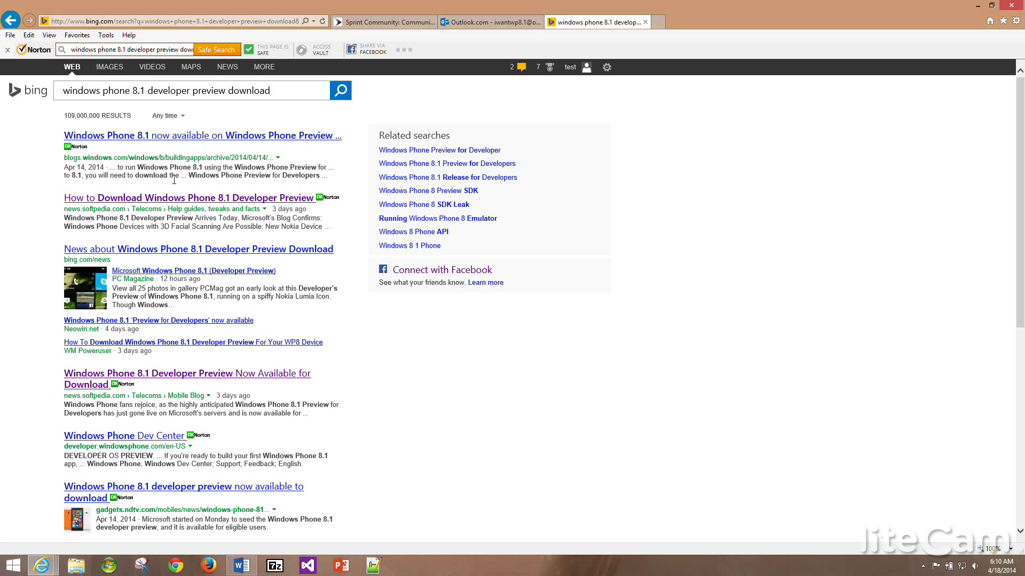
- Open Softpedia's How to Download article and scroll through its steps and requirements
left_click(143, 198)
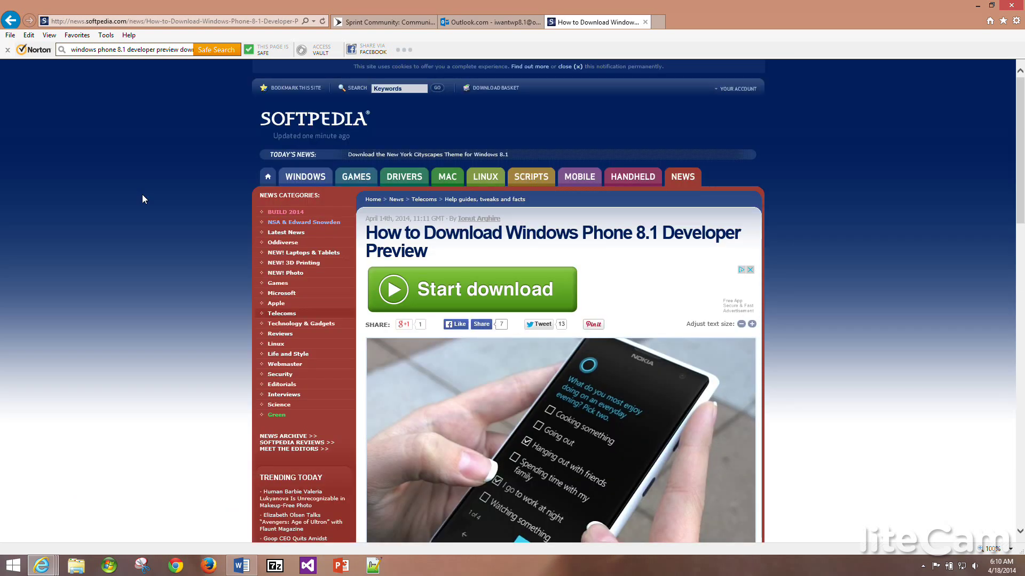
scroll(142, 194, "down", 3)
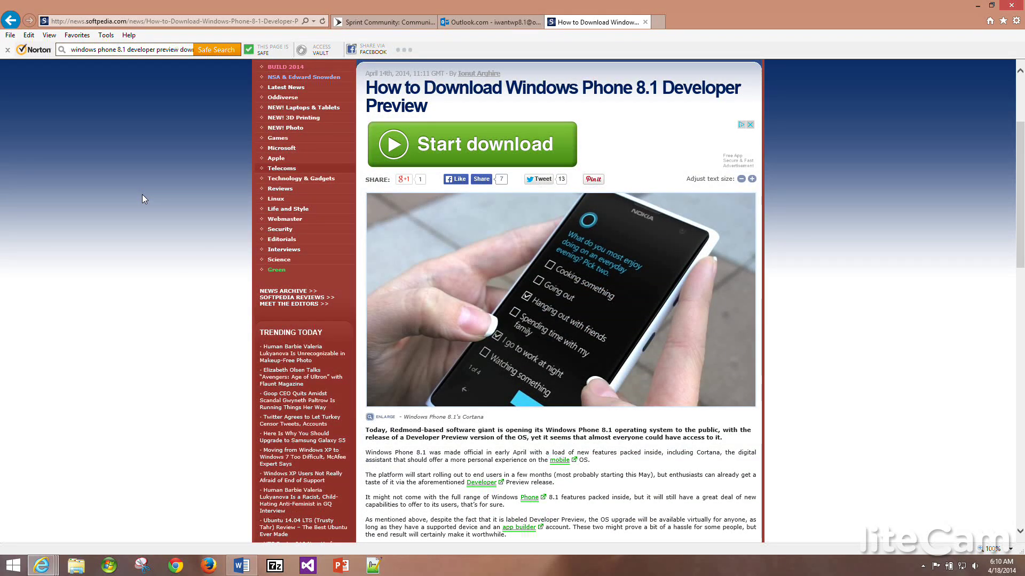
scroll(142, 195, "down", 6)
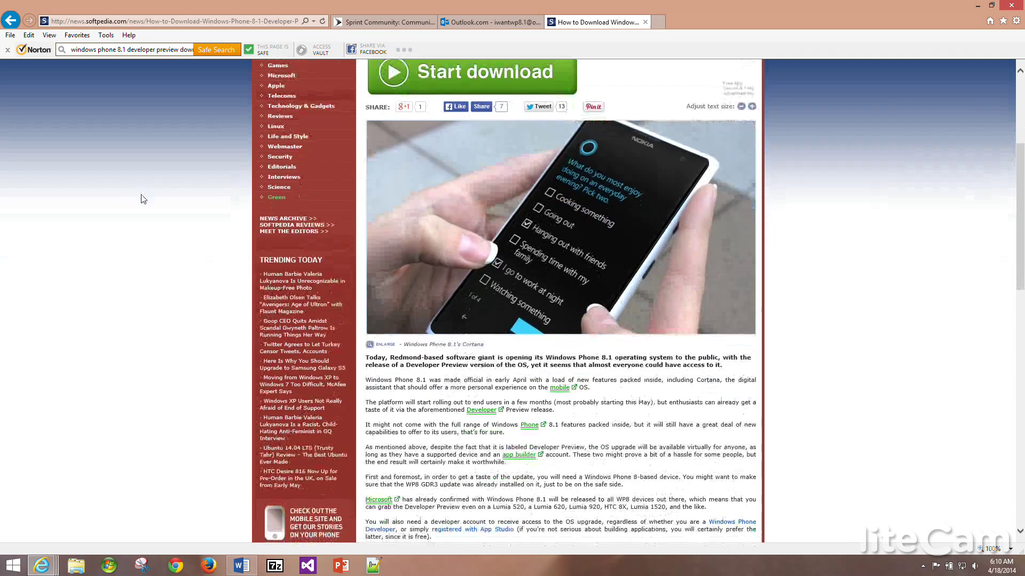
scroll(143, 199, "down", 2)
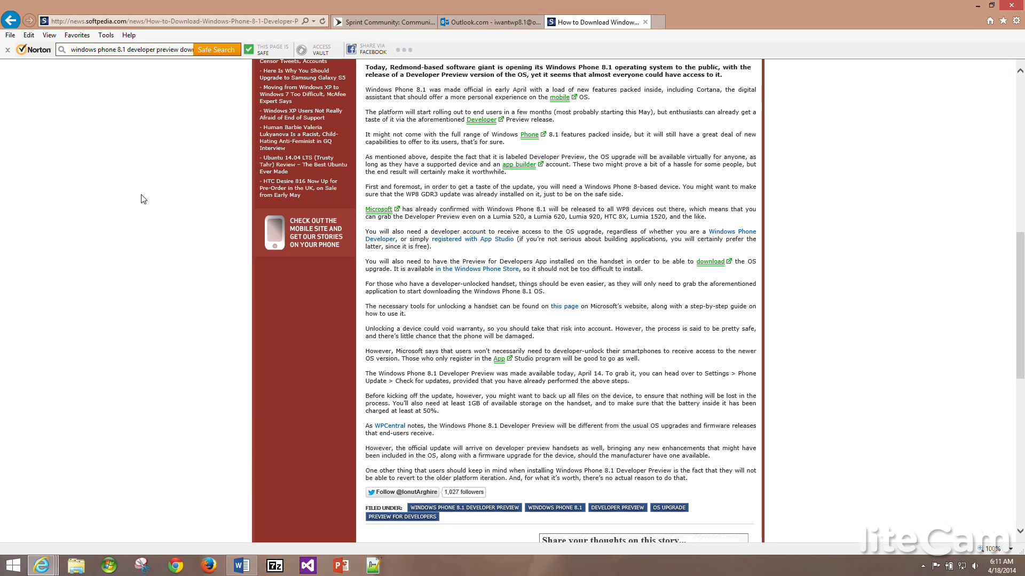
scroll(143, 199, "up", 1)
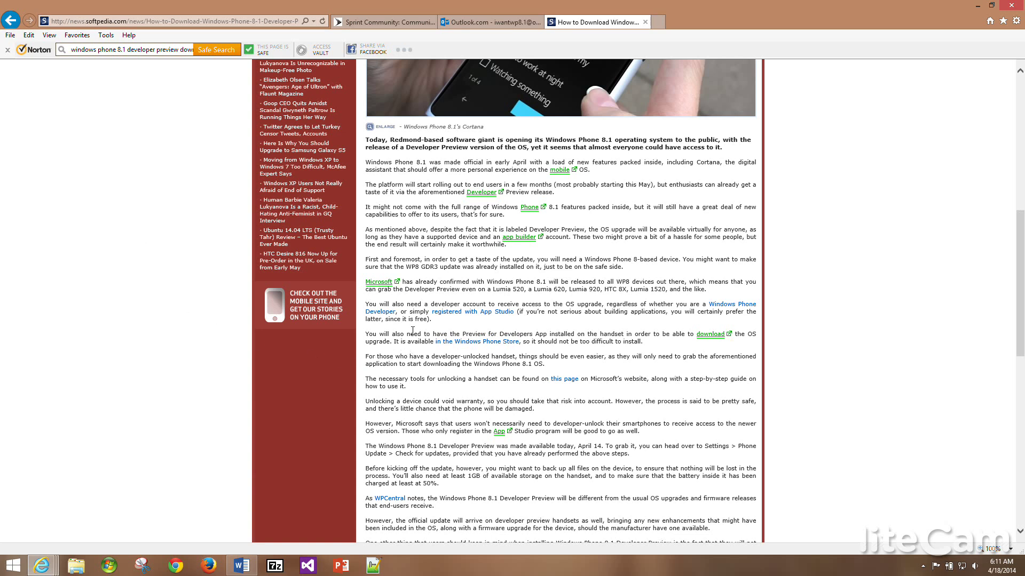
- Open the App Studio registration site in a new tab and begin signing in
left_click(478, 315)
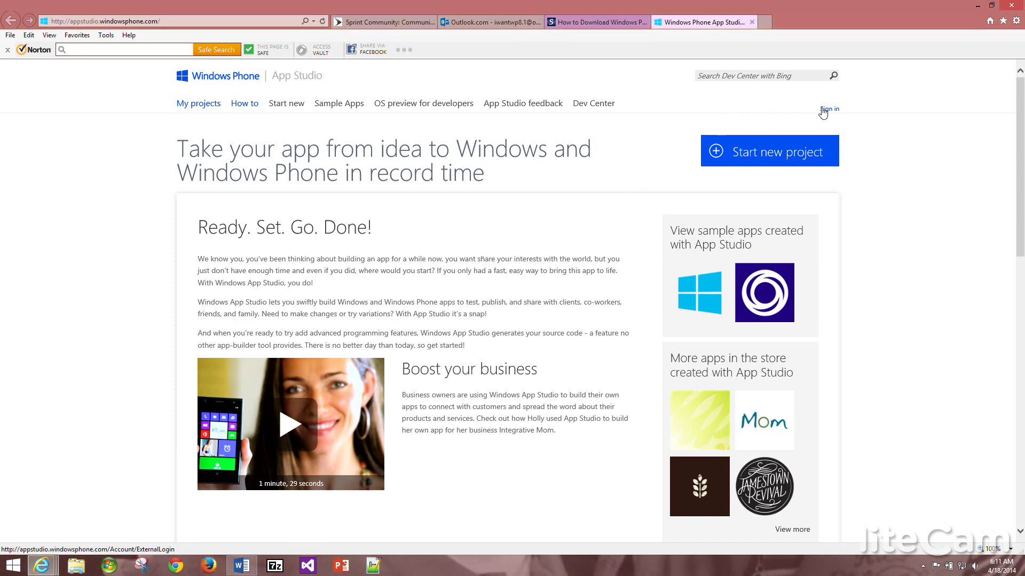
left_click(823, 109)
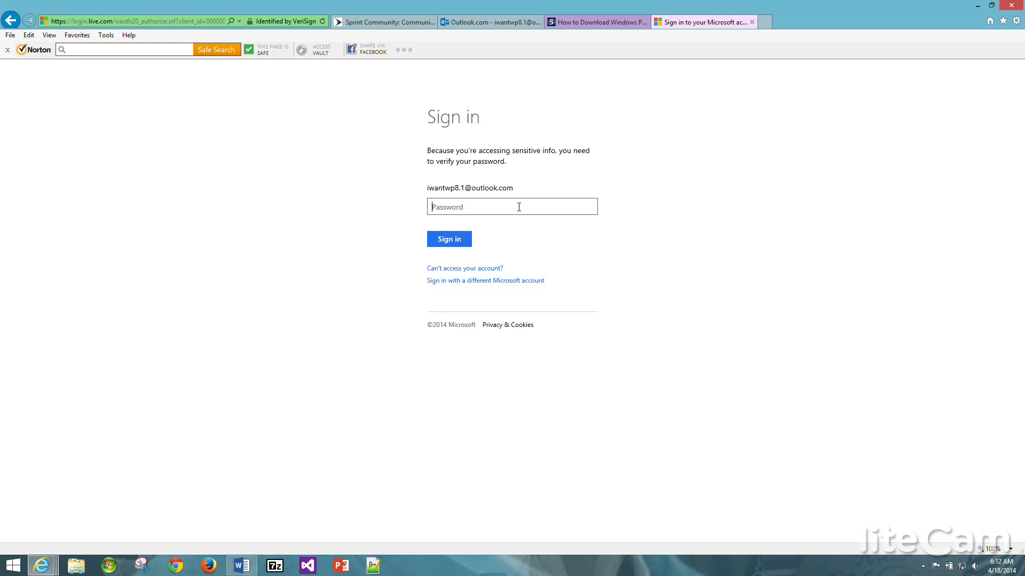
- Verify the Microsoft account password and allow App Studio to access the email addresses
type("•••••")
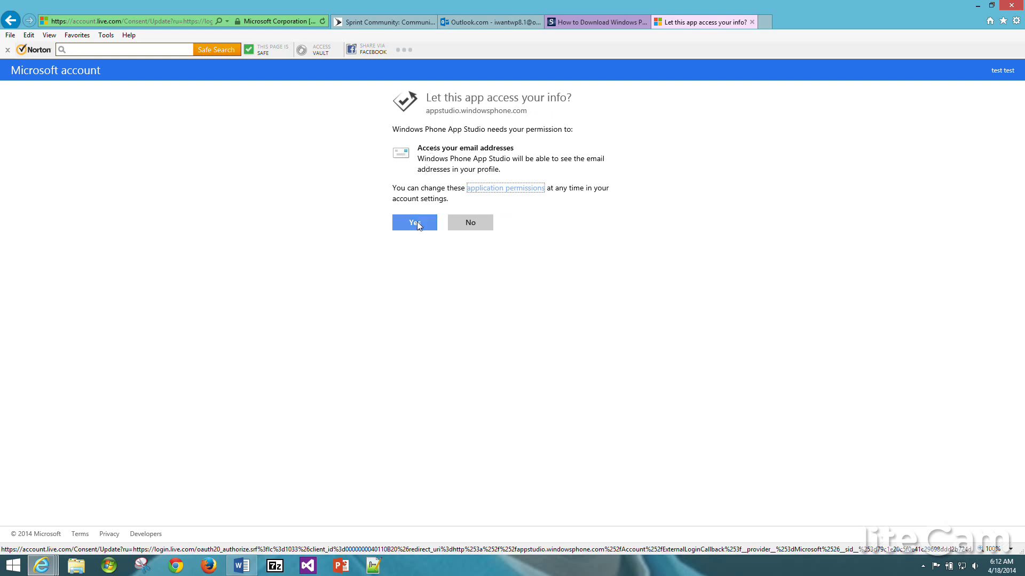
left_click(418, 226)
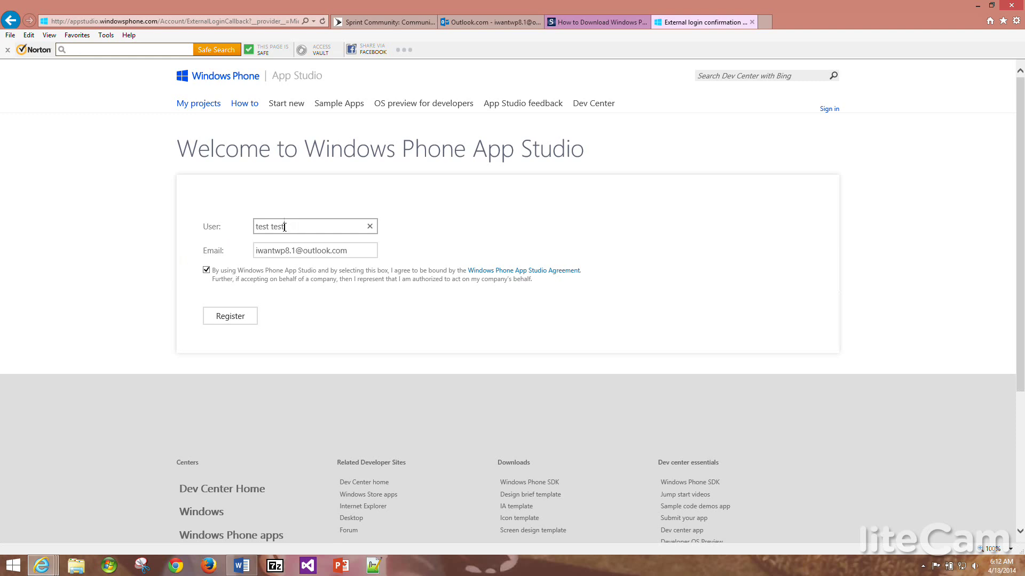
- Replace the default User name on the registration form with a new user name
key("ctrl+a")
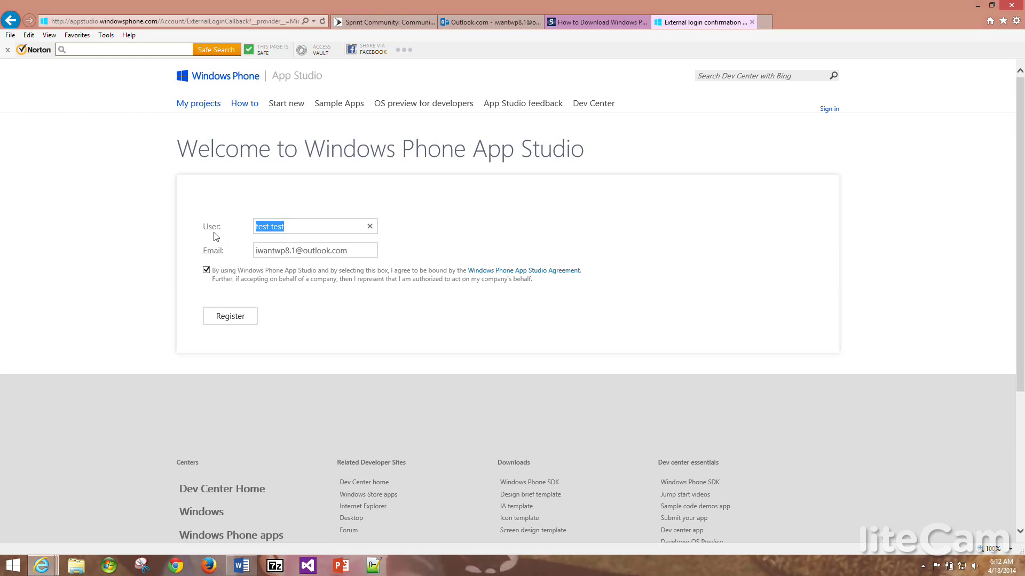
type("iwantwp")
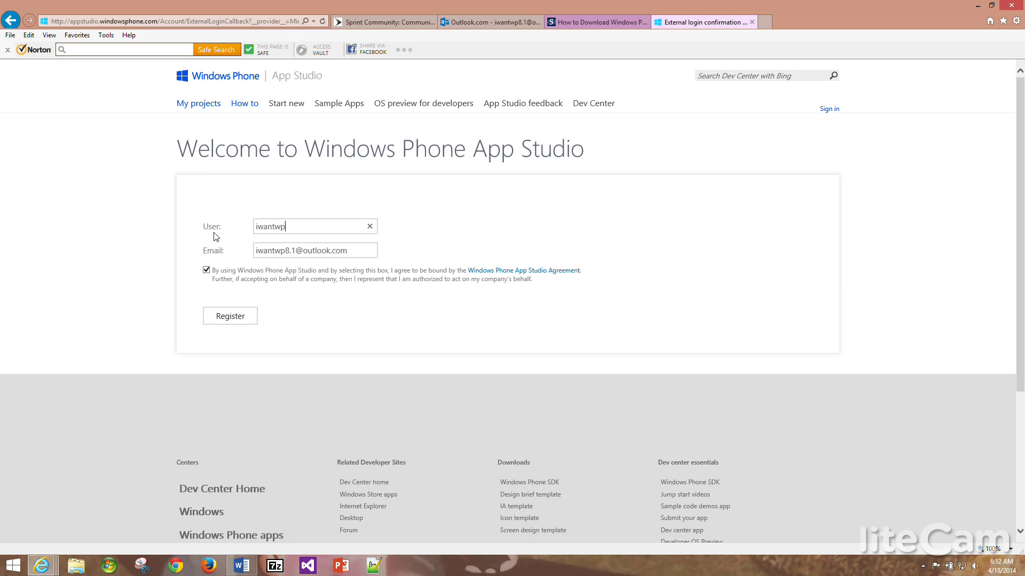
type("8.1")
- Register the App Studio account and reach the My projects welcome page
left_click(218, 318)
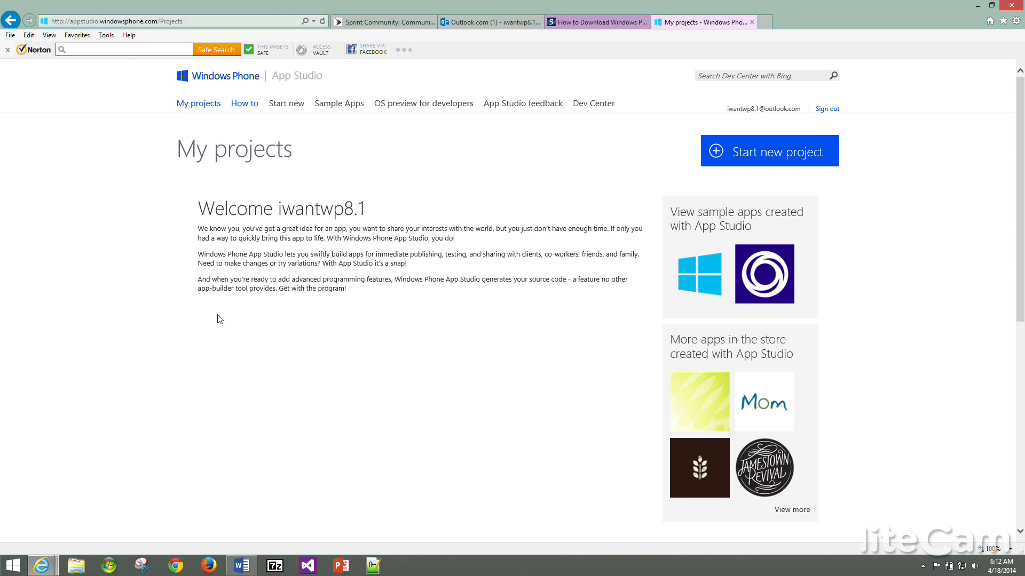
left_click(764, 156)
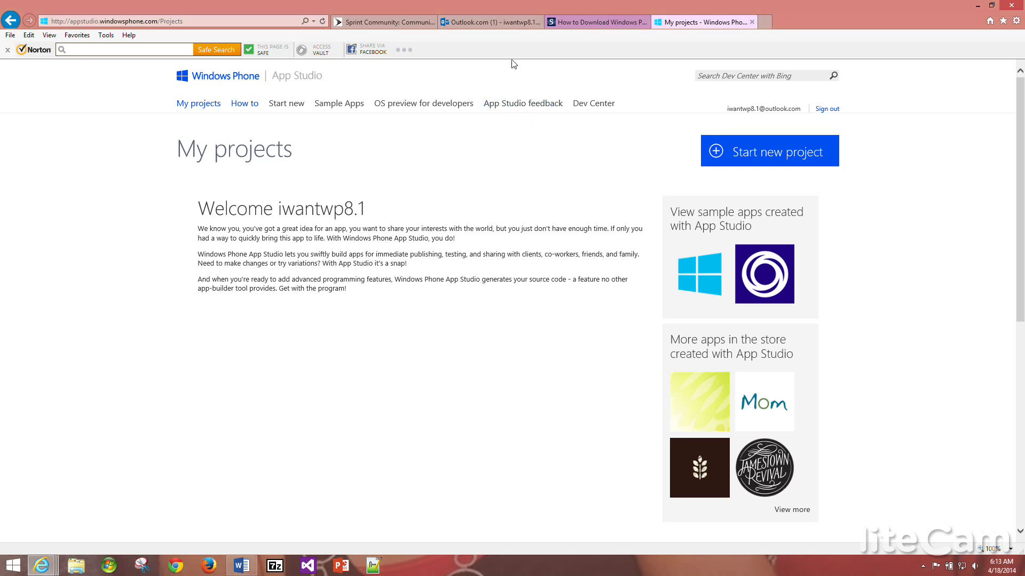
- Open the 'Welcome to Windows App Studio!' email in the Outlook.com inbox
left_click(488, 22)
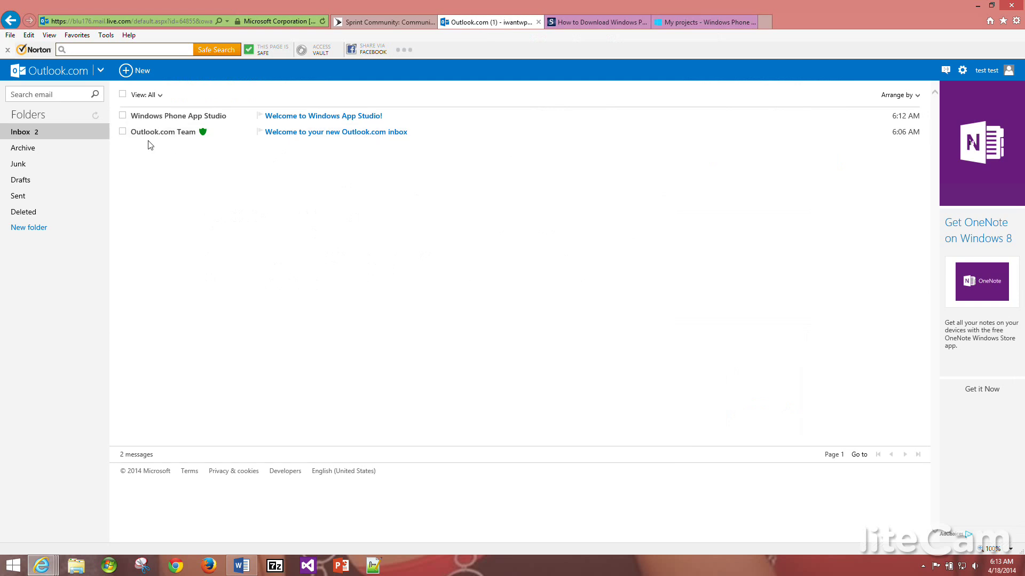
left_click(306, 116)
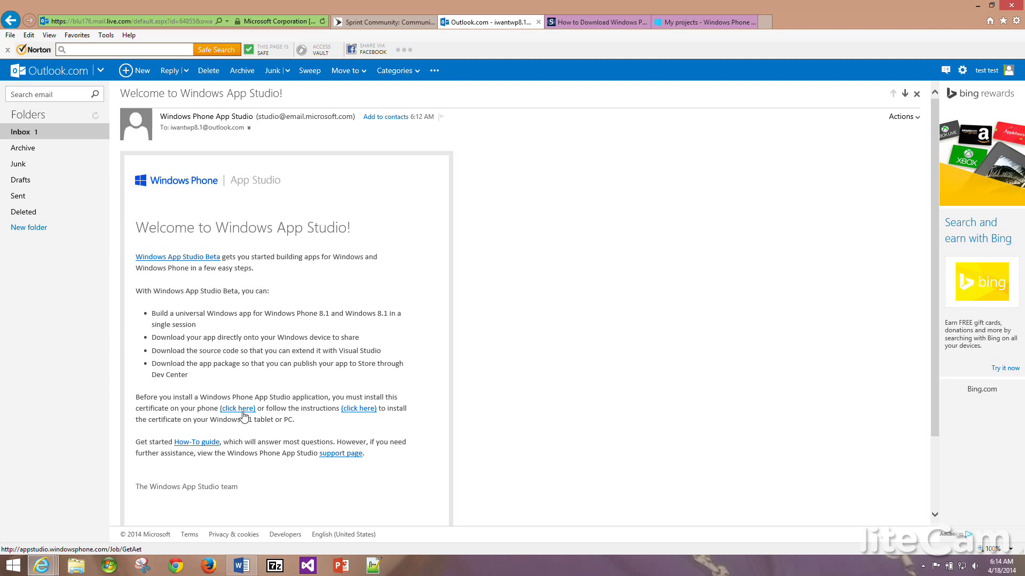
- Follow the email's phone certificate link to get the AET.aetx file
left_click(238, 409)
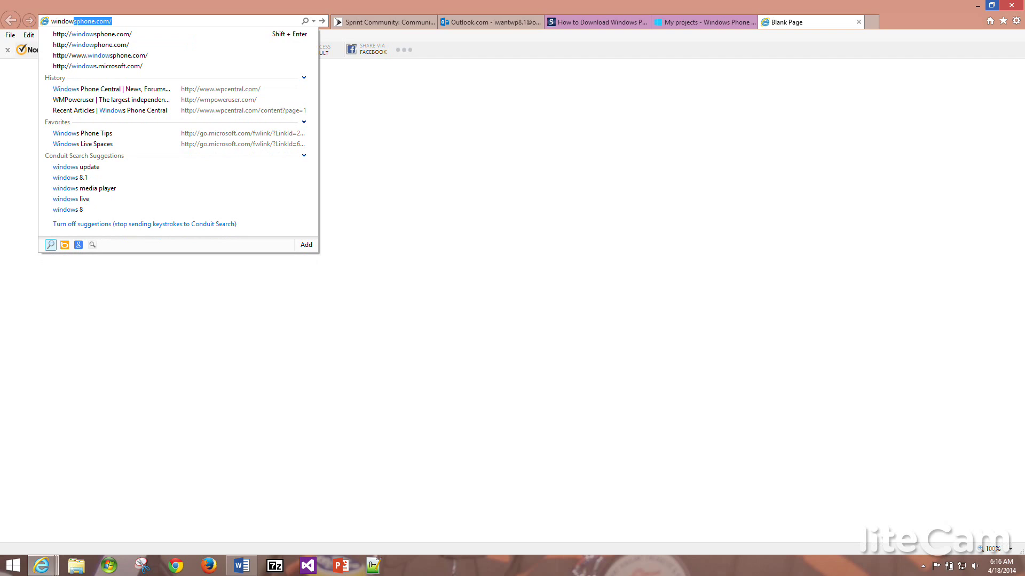
- Load windowsphone.com and search the site for 'preview for developers'
key("Return")
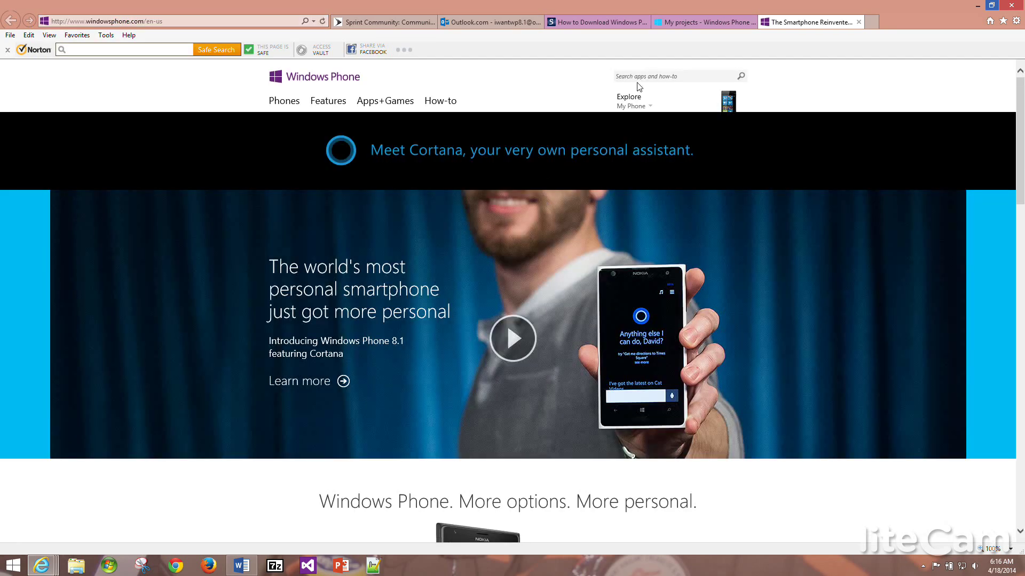
left_click(641, 77)
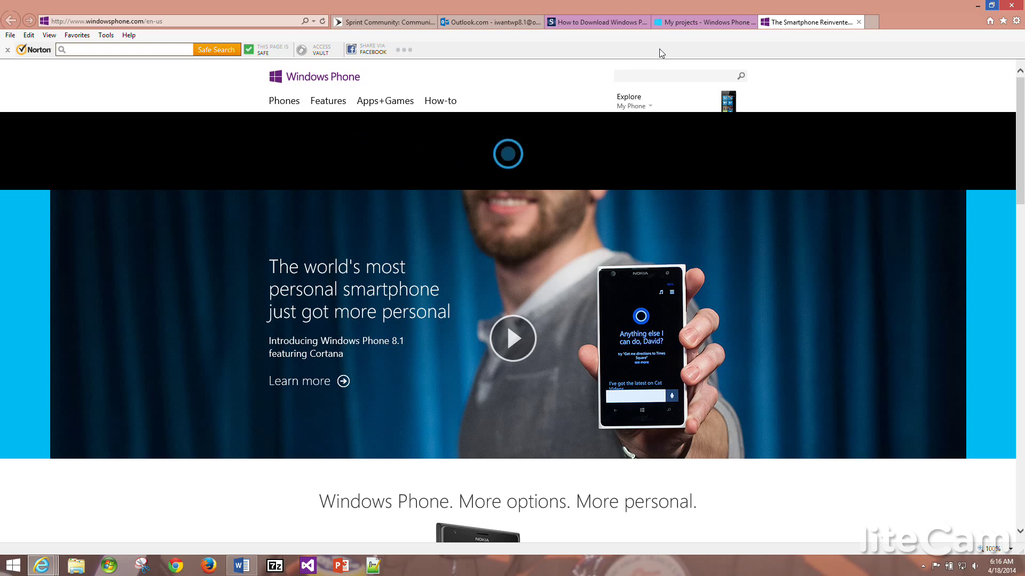
type("de")
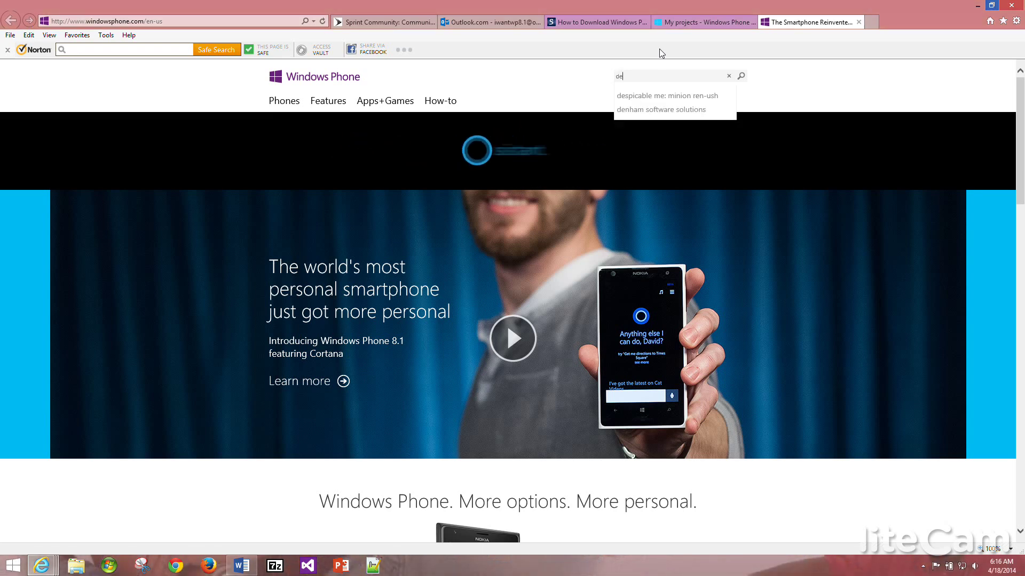
type("vel")
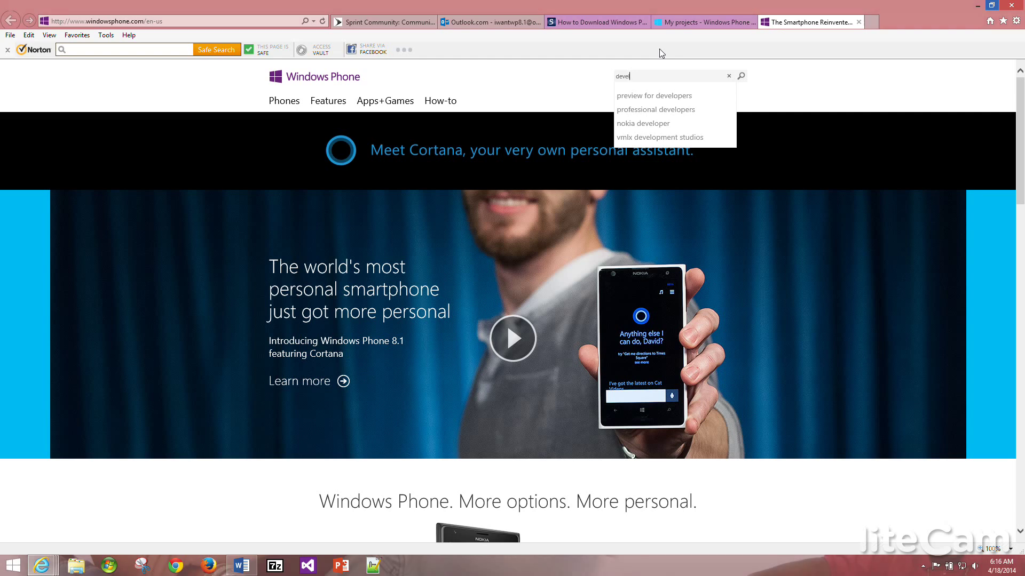
key("BackSpace")
key("BackSpace")
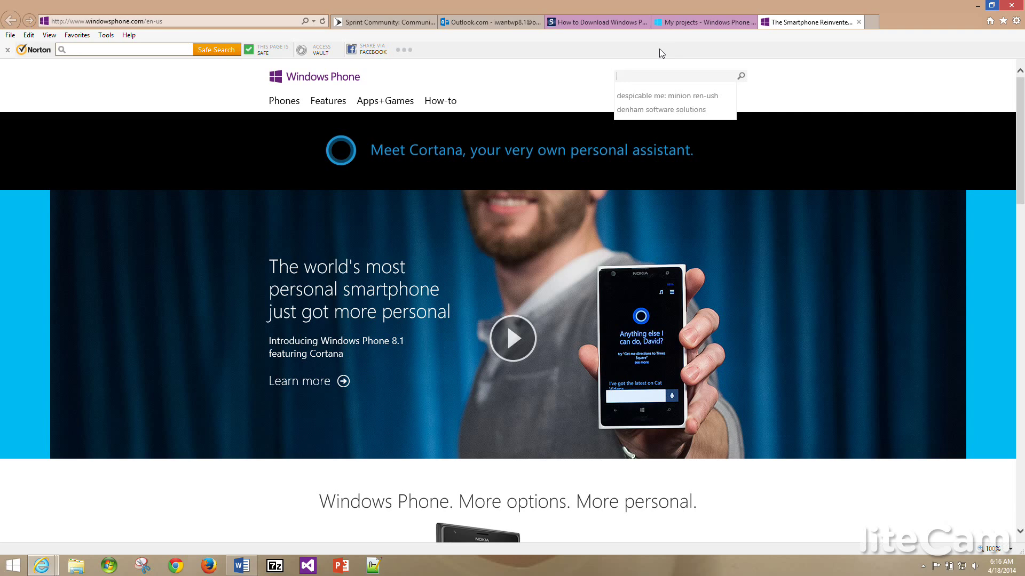
type("pre")
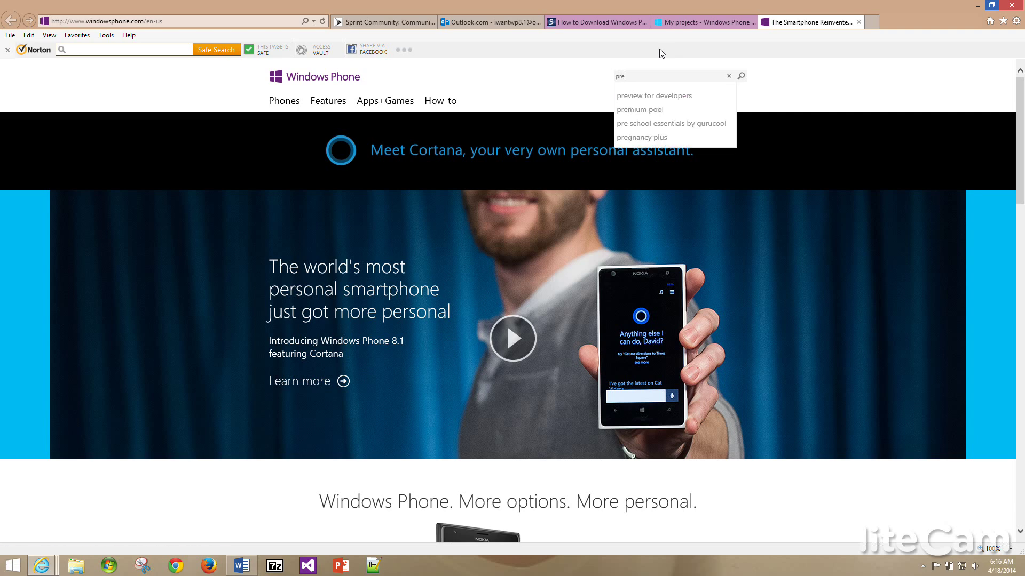
key("Down")
key("Return")
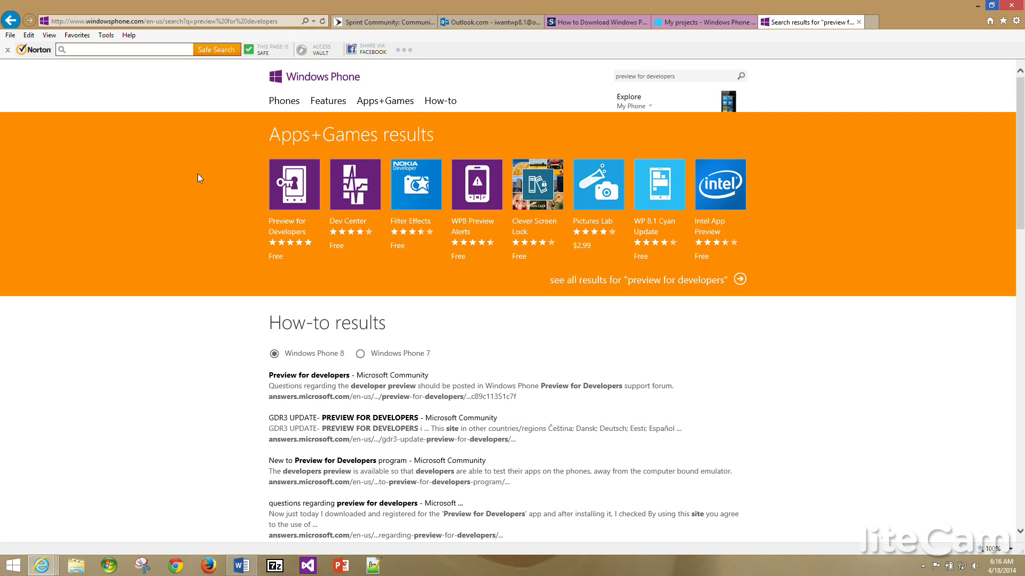
- Open the Preview for Developers app page from the Apps+Games results
left_click(281, 190)
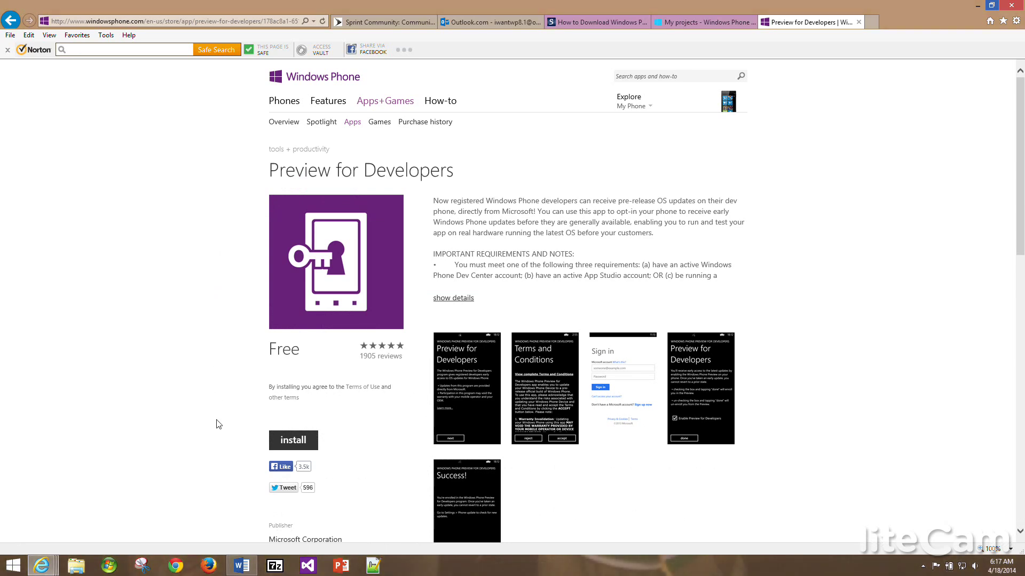
- Enlarge the first app screenshot and page through Terms, Sign in, to the Success! image (5 of 5)
left_click(291, 438)
left_click(451, 395)
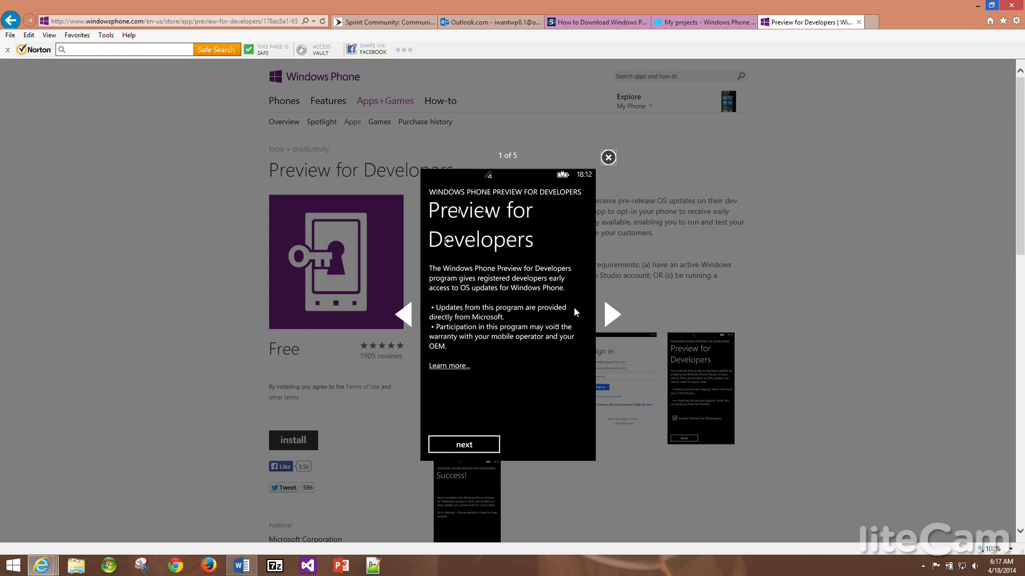
left_click(616, 319)
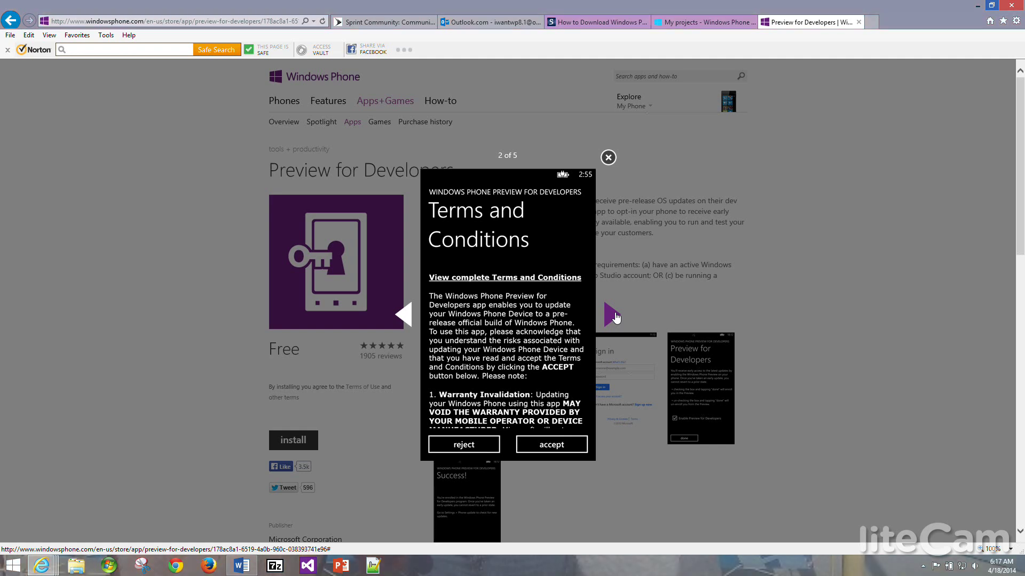
left_click(612, 316)
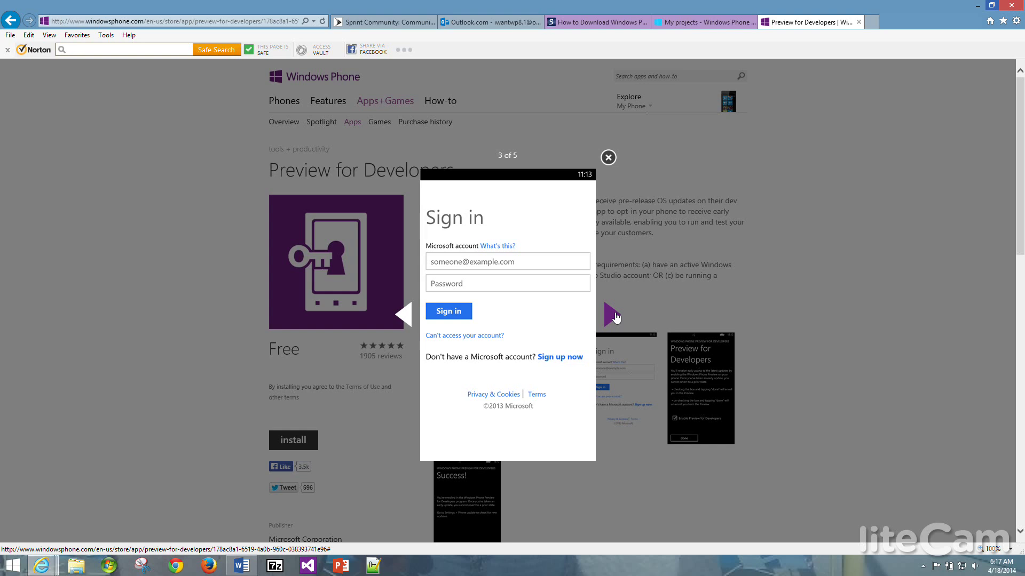
left_click(612, 316)
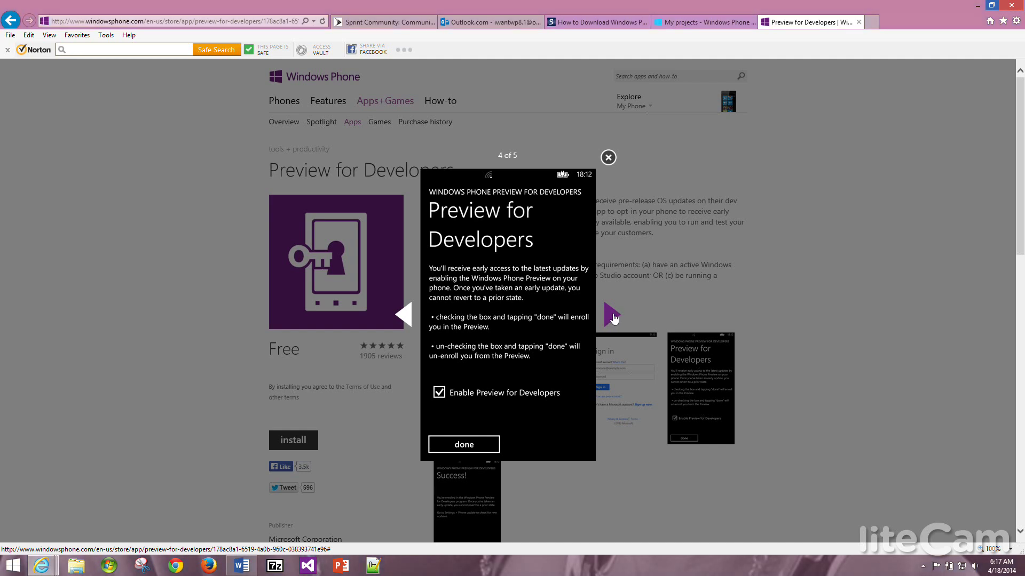
left_click(612, 316)
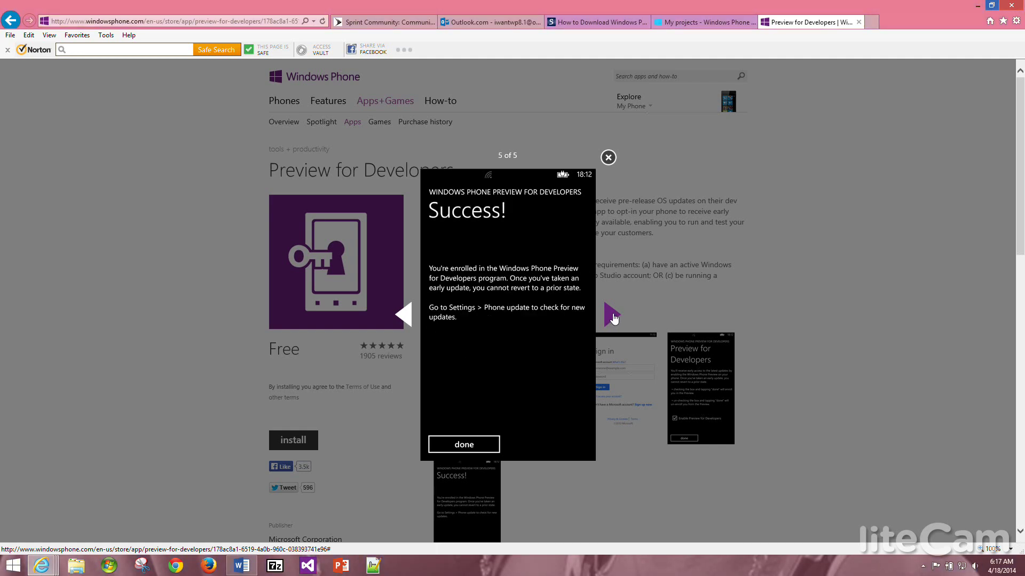